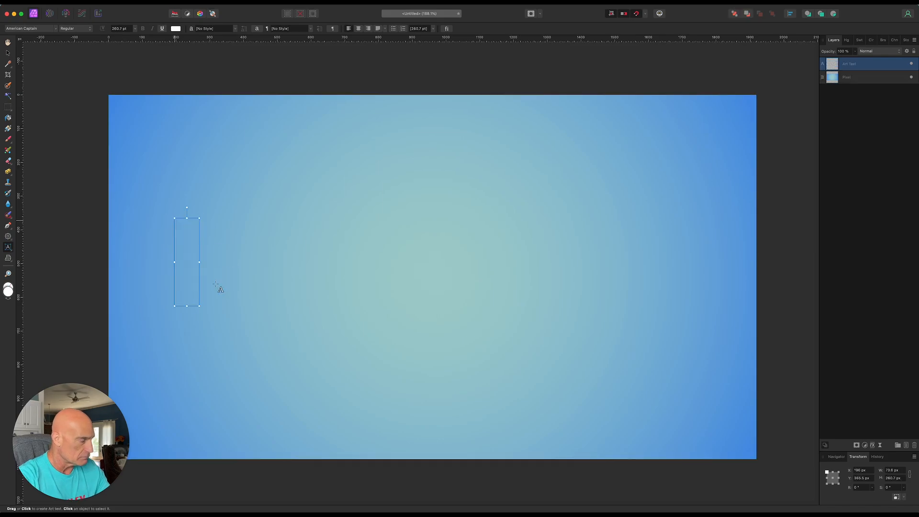
Step: Enter DISTRESSED as the art text and move it to the horizontal centre of the canvas
{"action": "type", "text": "D"}
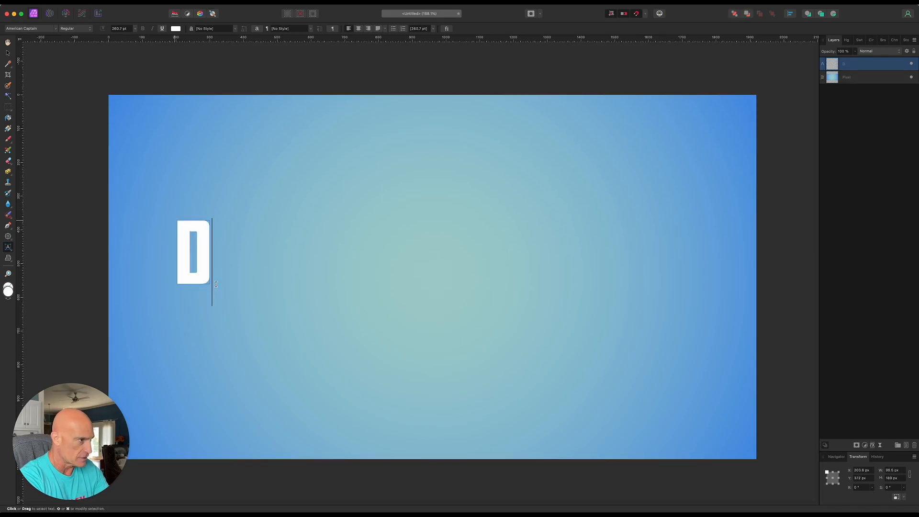
{"action": "type", "text": "ISTRESSED"}
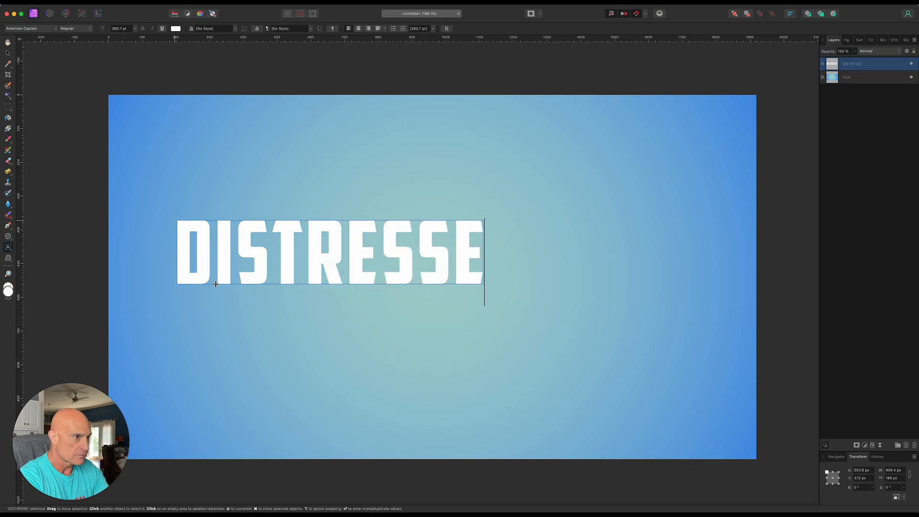
{"action": "left_click", "coordinate": [8, 52]}
{"action": "left_click_drag", "start_coordinate": [307, 272], "coordinate": [396, 275]}
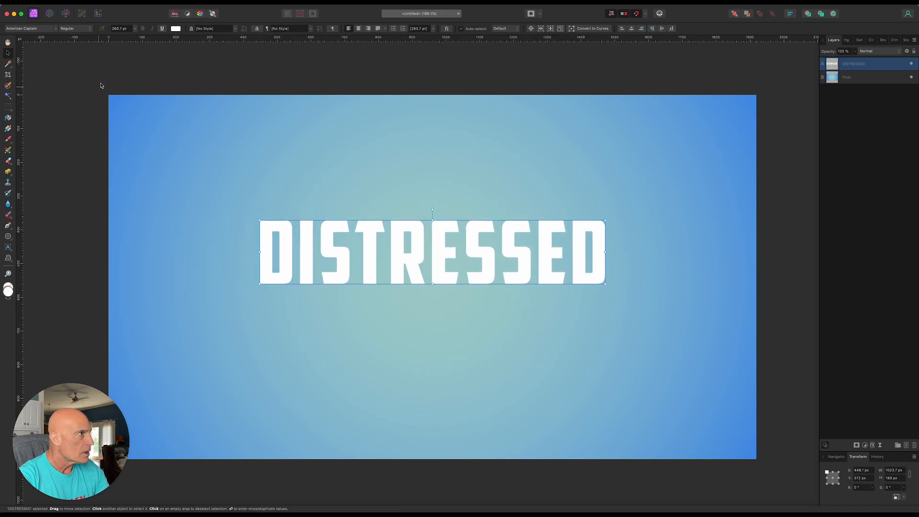
Step: Set the DISTRESSED text's fill colour to black (000000) and deselect it
{"action": "left_click", "coordinate": [176, 29]}
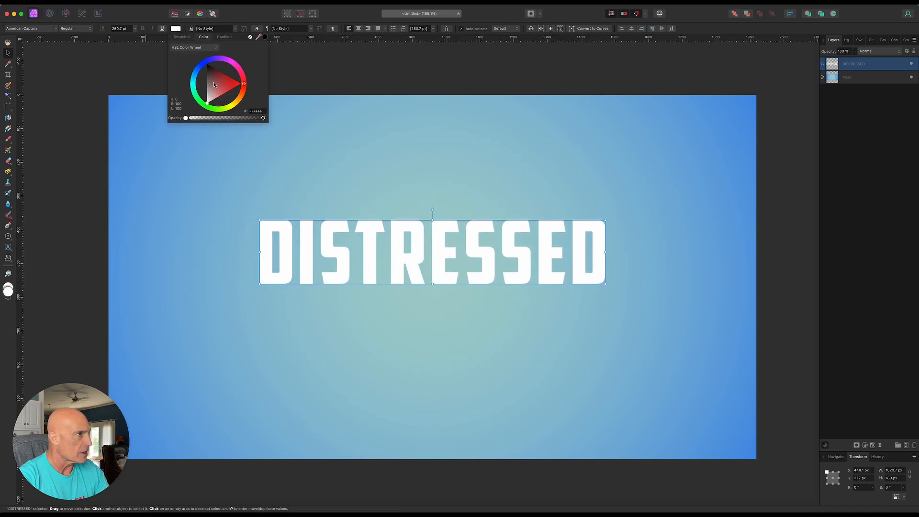
{"action": "left_click_drag", "start_coordinate": [214, 86], "coordinate": [207, 64]}
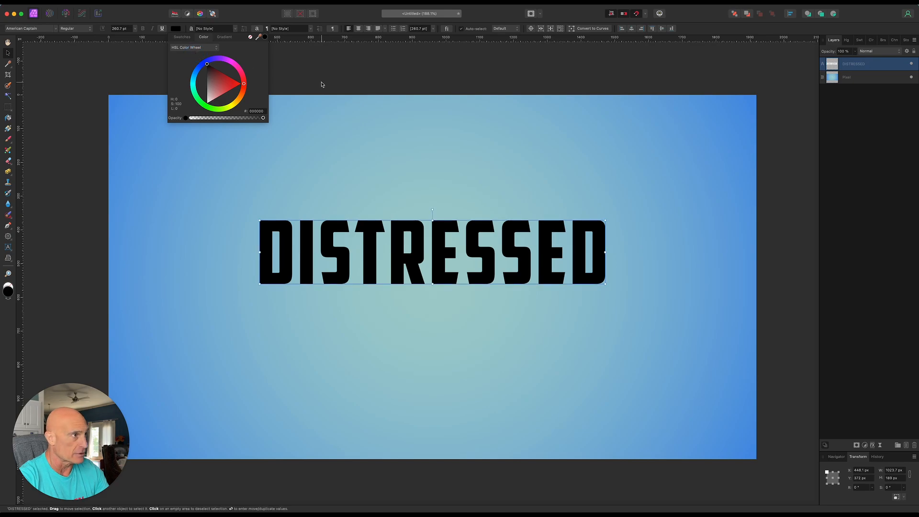
{"action": "left_click", "coordinate": [108, 75]}
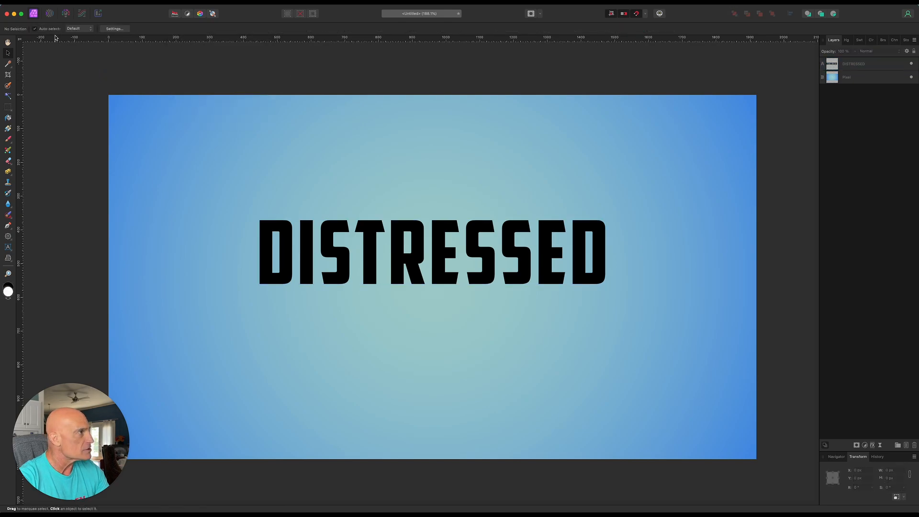
Step: Change the font of the DISTRESSED text to Arial Black
{"action": "left_click", "coordinate": [278, 278]}
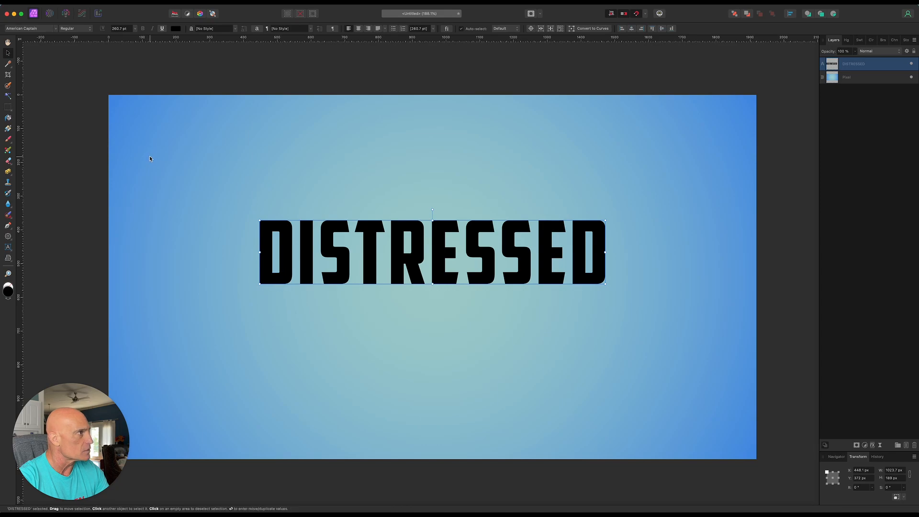
{"action": "left_click", "coordinate": [43, 30]}
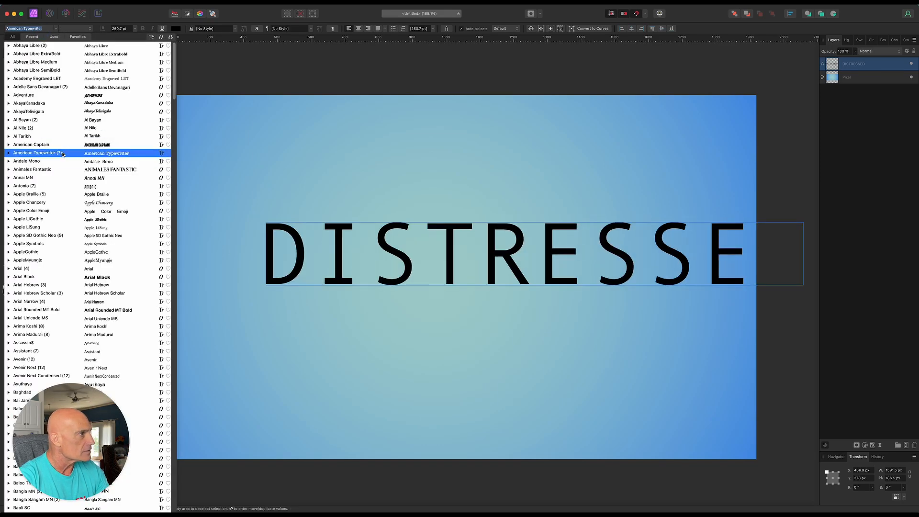
{"action": "left_click", "coordinate": [91, 276]}
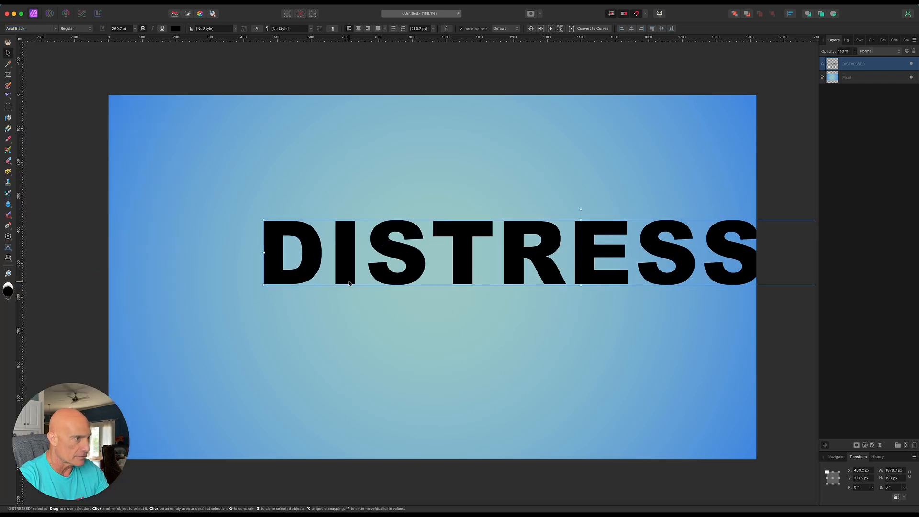
Step: Scale the DISTRESSED text down to about 213 pt and place it within the canvas, roughly centred
{"action": "left_click_drag", "start_coordinate": [300, 279], "coordinate": [218, 278]}
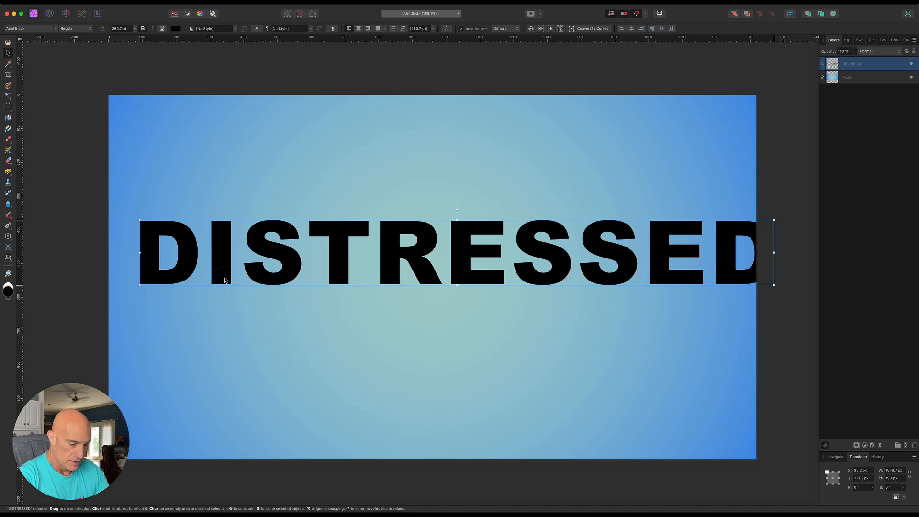
{"action": "key", "text": "alt"}
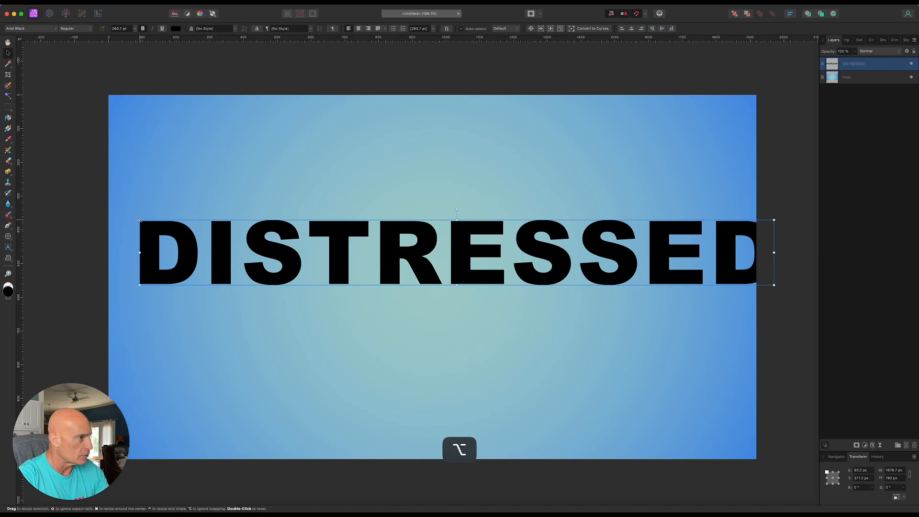
{"action": "left_click_drag", "start_coordinate": [139, 220], "coordinate": [257, 232]}
{"action": "left_click_drag", "start_coordinate": [330, 279], "coordinate": [235, 271]}
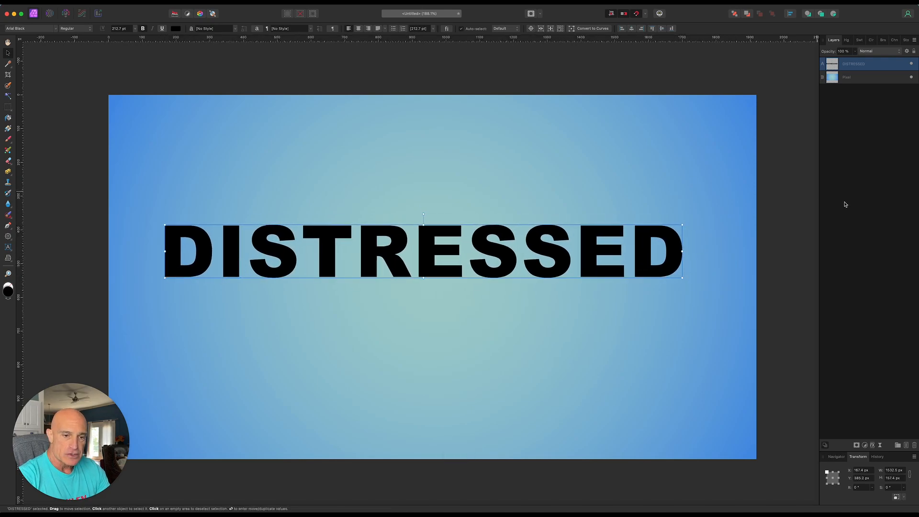
Step: Add a live Diffuse filter to the DISTRESSED text with an intensity of 2%
{"action": "left_click", "coordinate": [879, 446]}
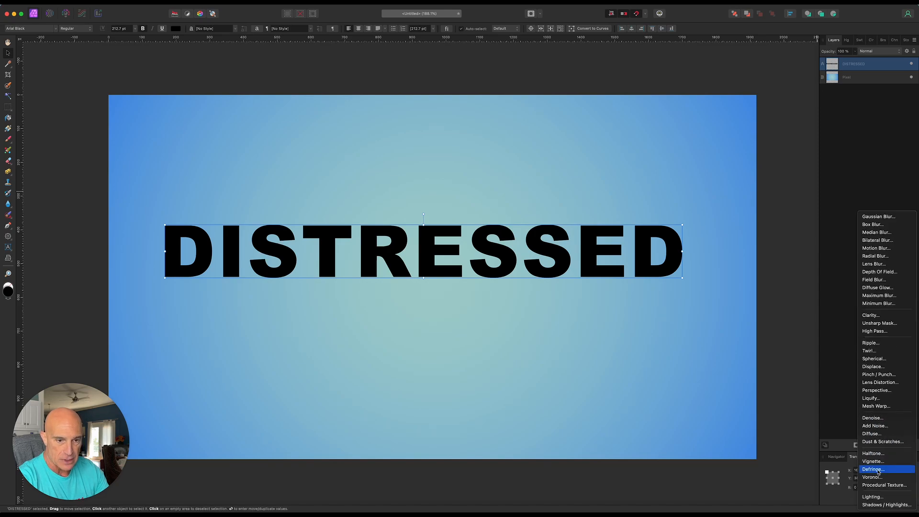
{"action": "left_click", "coordinate": [873, 434]}
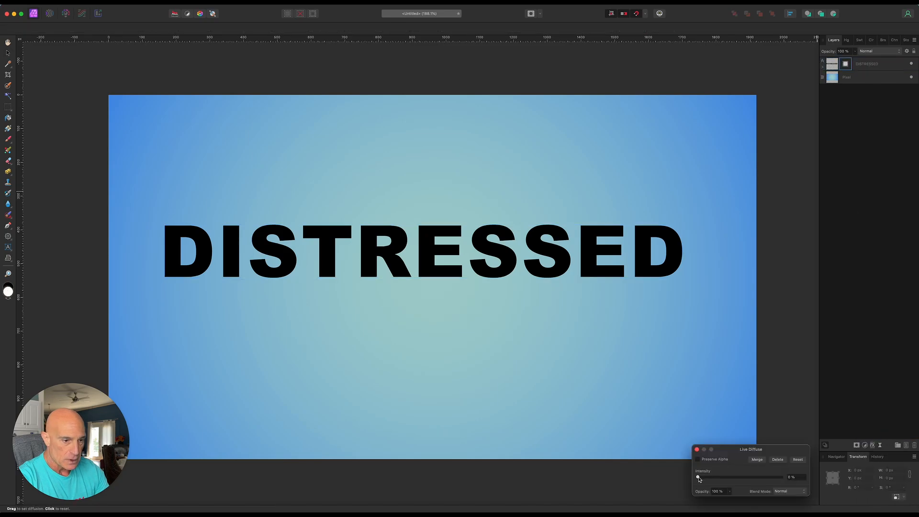
{"action": "mouse_move", "coordinate": [698, 478]}
{"action": "left_mouse_down"}
{"action": "mouse_move", "coordinate": [707, 478]}
{"action": "mouse_move", "coordinate": [699, 480]}
{"action": "left_mouse_up"}
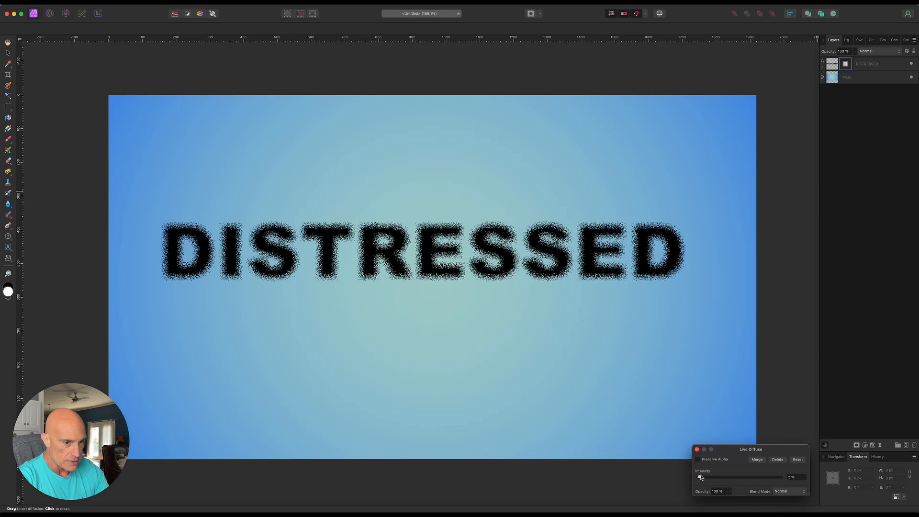
{"action": "left_click", "coordinate": [697, 449]}
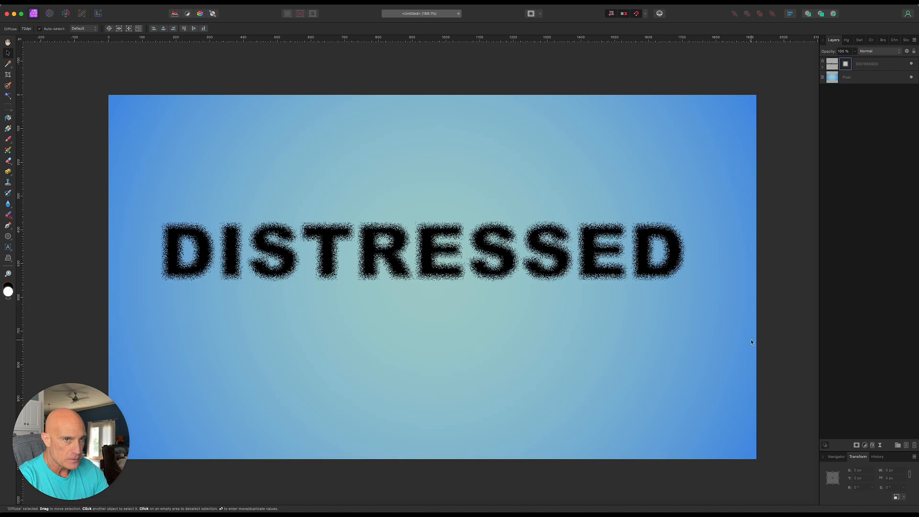
Step: Add a live Median Blur filter to the DISTRESSED text layer with a radius of 8 px
{"action": "left_click", "coordinate": [876, 65]}
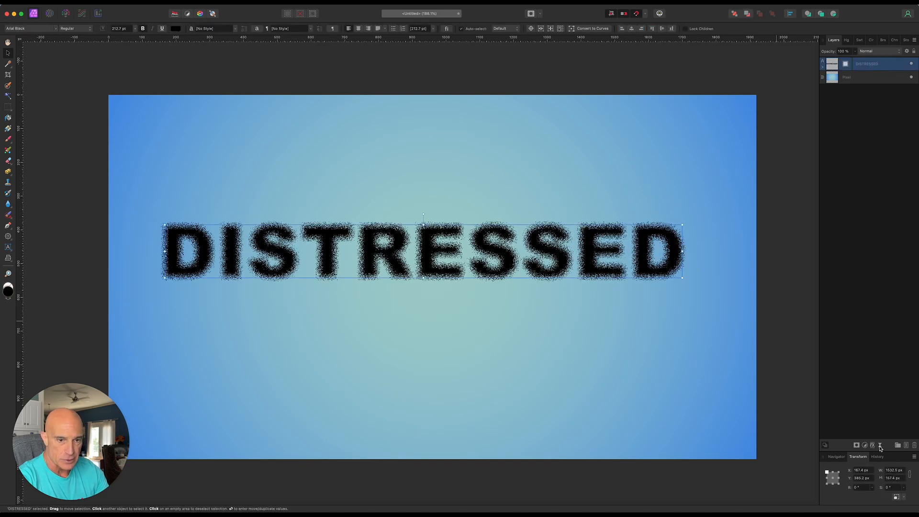
{"action": "left_click", "coordinate": [880, 446]}
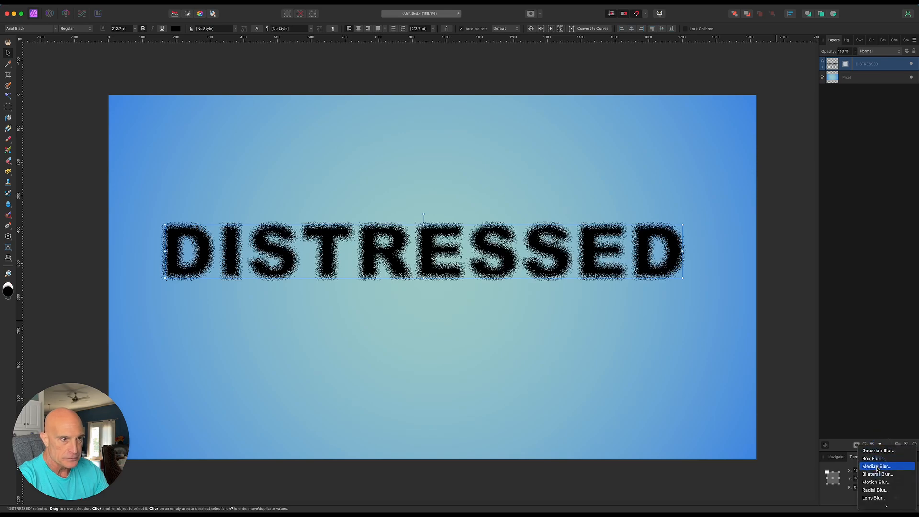
{"action": "left_click", "coordinate": [877, 466]}
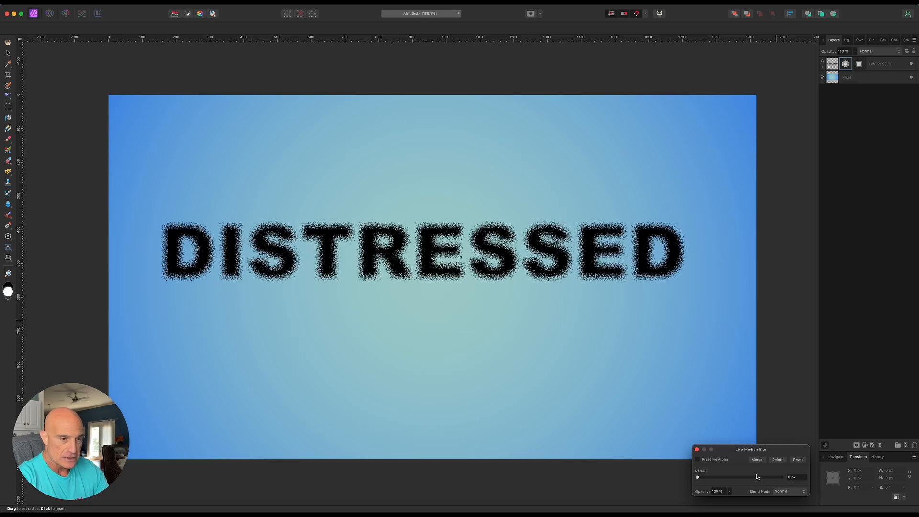
{"action": "left_click_drag", "start_coordinate": [697, 480], "coordinate": [719, 483]}
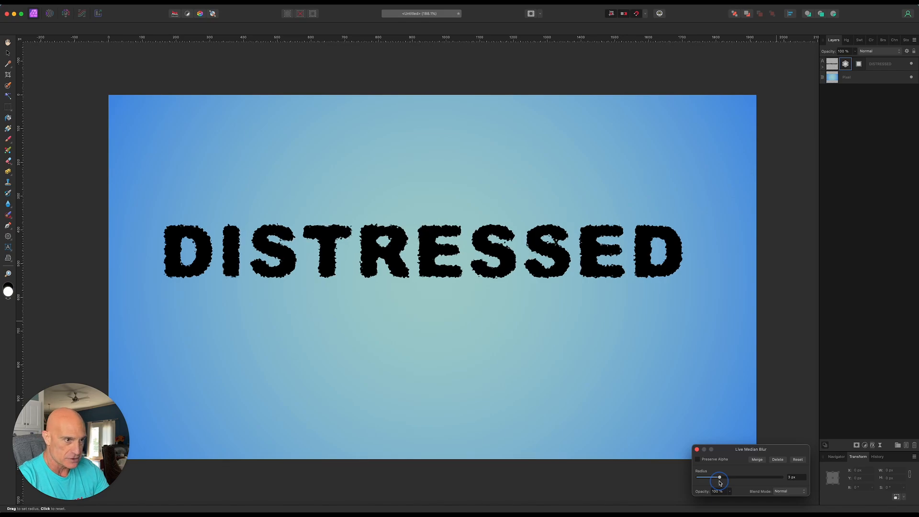
{"action": "left_click_drag", "start_coordinate": [720, 483], "coordinate": [730, 485]}
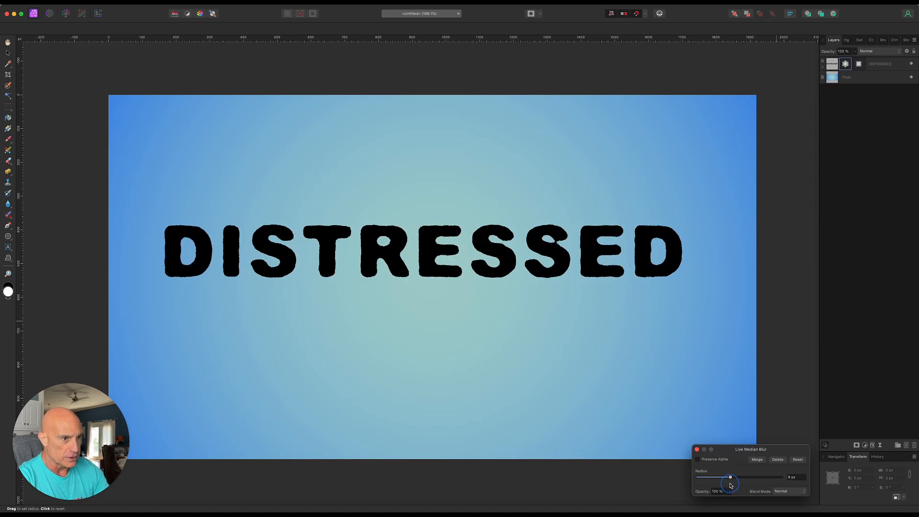
{"action": "left_click", "coordinate": [697, 450]}
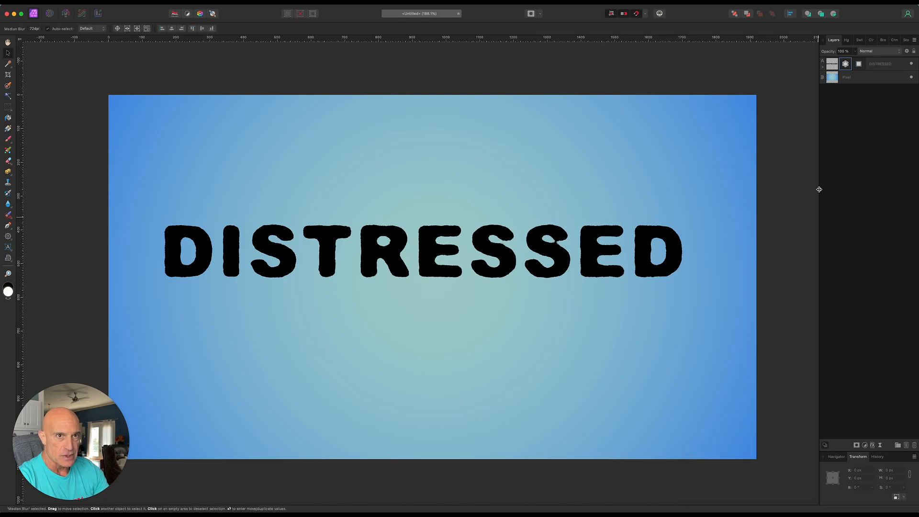
Step: Expand the DISTRESSED layer's filters and set the Diffuse intensity to 6%
{"action": "left_click", "coordinate": [823, 68]}
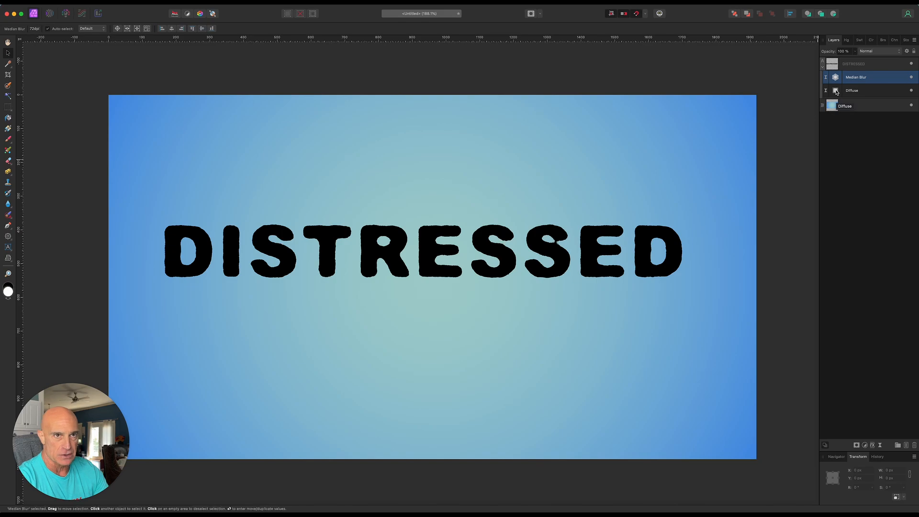
{"action": "left_click", "coordinate": [836, 91]}
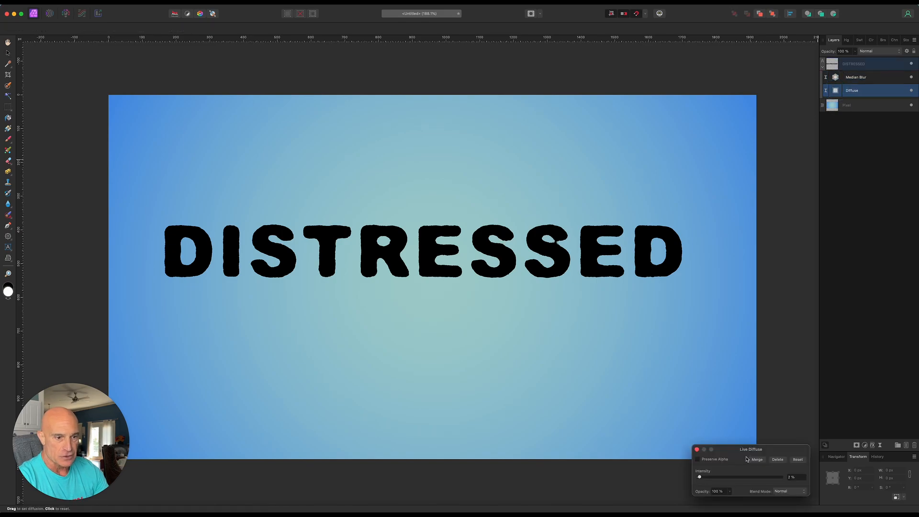
{"action": "left_click_drag", "start_coordinate": [700, 480], "coordinate": [702, 480]}
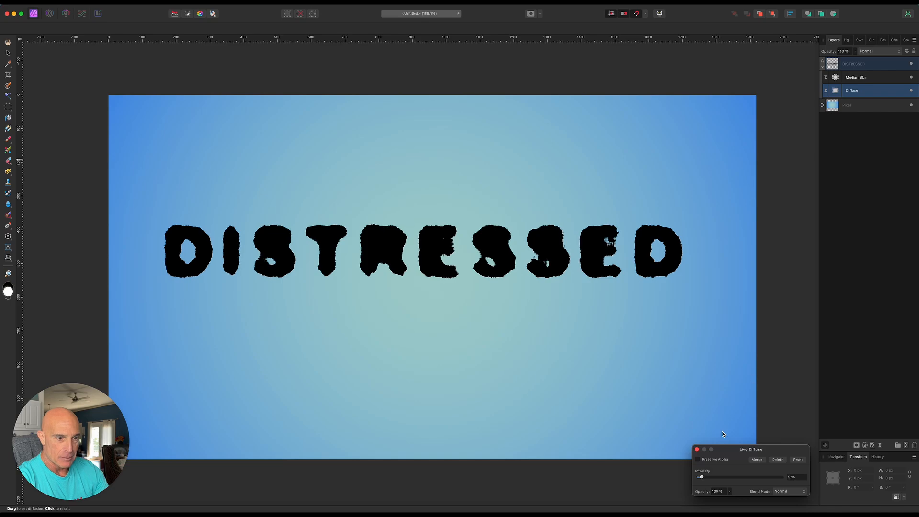
{"action": "left_click", "coordinate": [697, 449]}
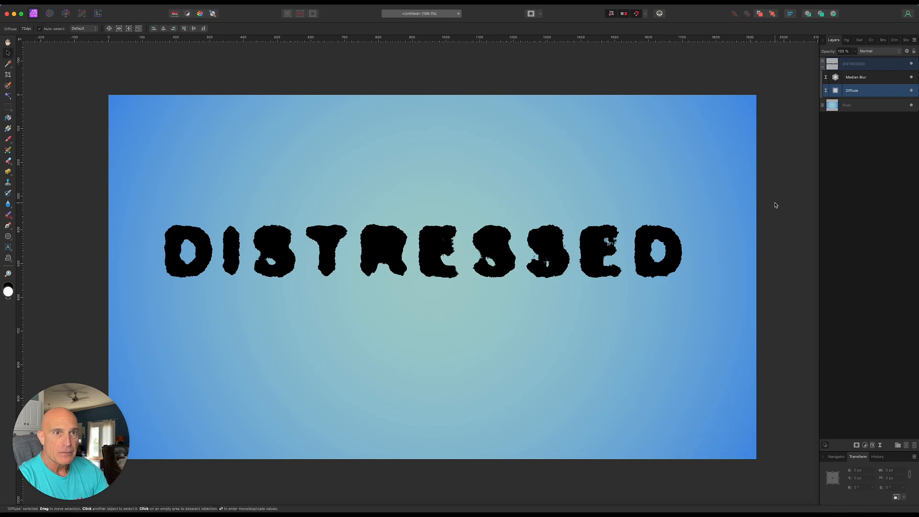
Step: Set the Median Blur radius on the DISTRESSED text to 7 px
{"action": "left_click", "coordinate": [835, 77]}
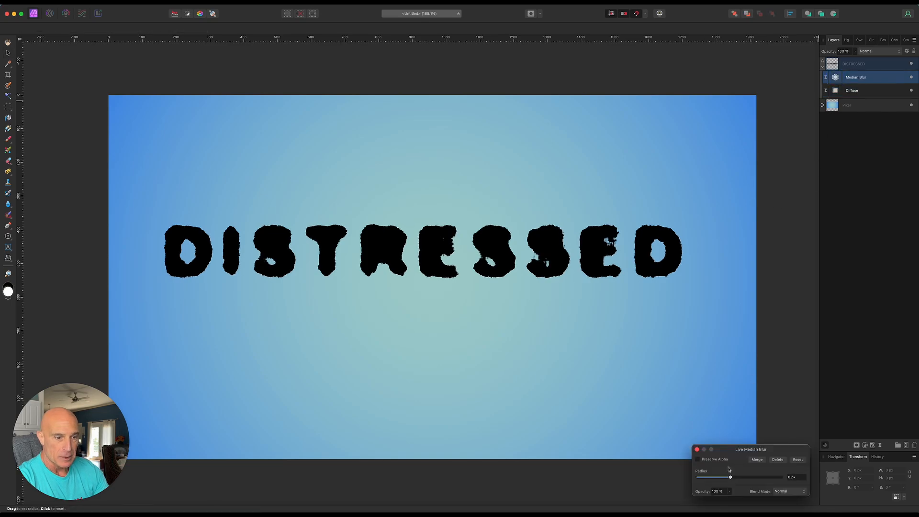
{"action": "mouse_move", "coordinate": [730, 477]}
{"action": "left_mouse_down"}
{"action": "mouse_move", "coordinate": [717, 478]}
{"action": "mouse_move", "coordinate": [727, 478]}
{"action": "left_mouse_up"}
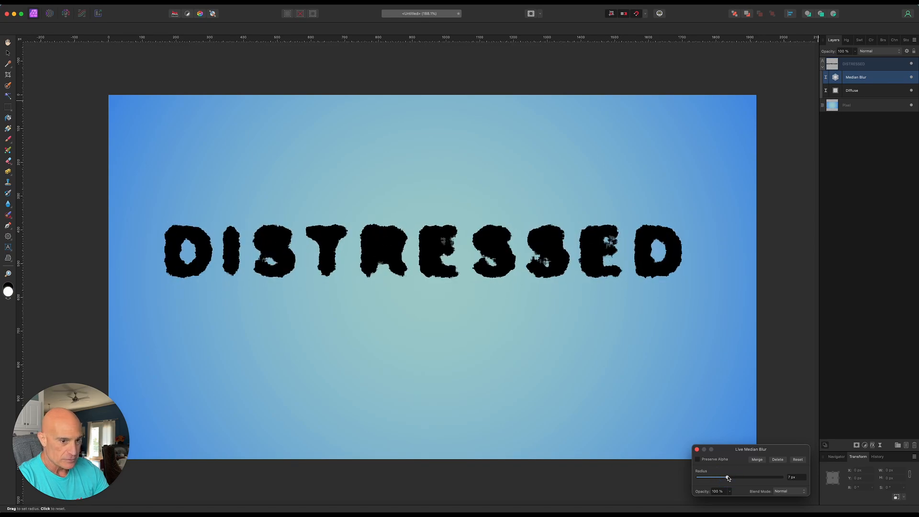
{"action": "left_click", "coordinate": [697, 450]}
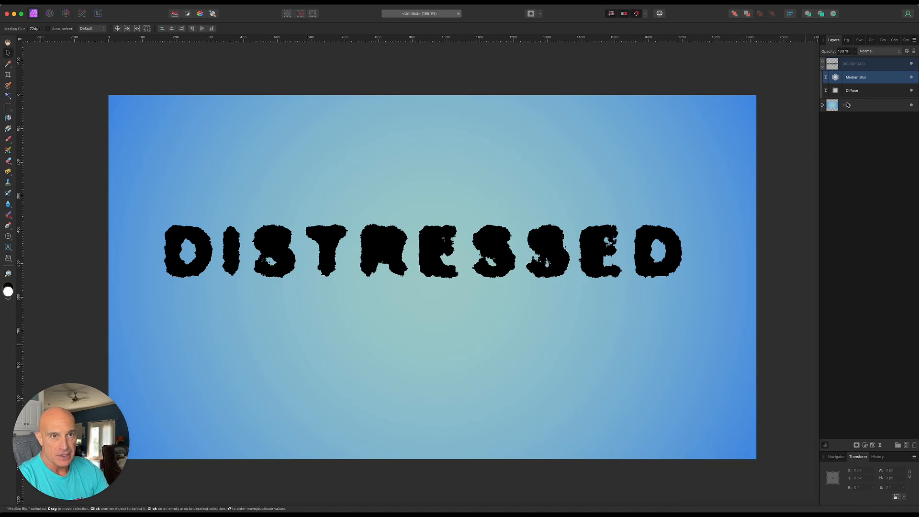
Step: Lower the Diffuse filter's intensity on the DISTRESSED text to 2%
{"action": "double_click", "coordinate": [836, 91]}
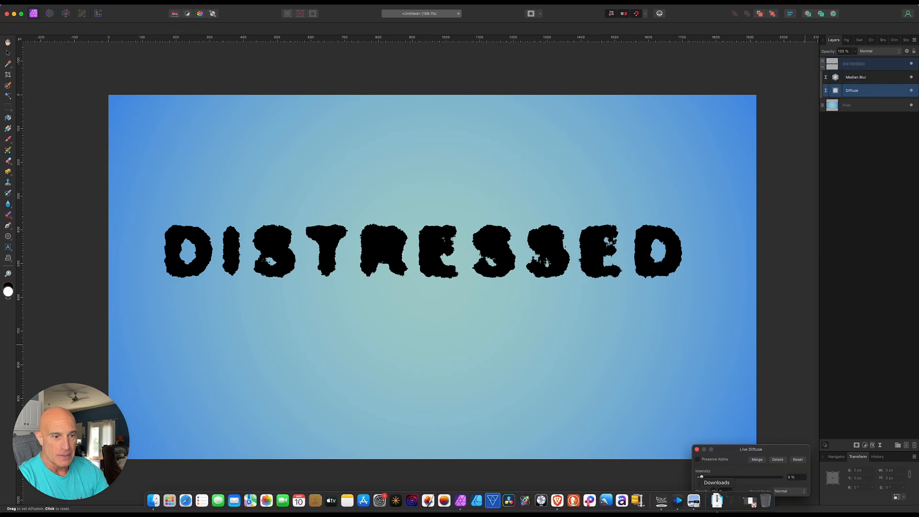
{"action": "left_click_drag", "start_coordinate": [700, 479], "coordinate": [699, 477]}
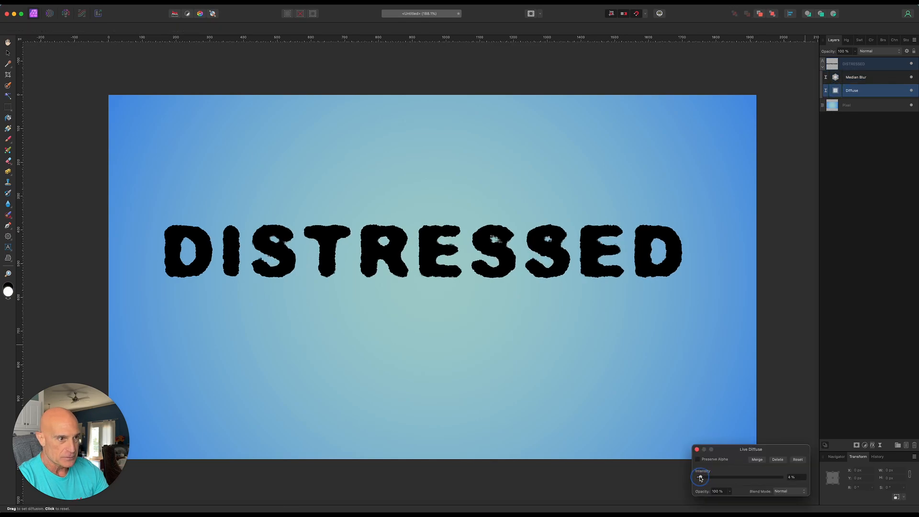
{"action": "left_click_drag", "start_coordinate": [700, 477], "coordinate": [699, 478]}
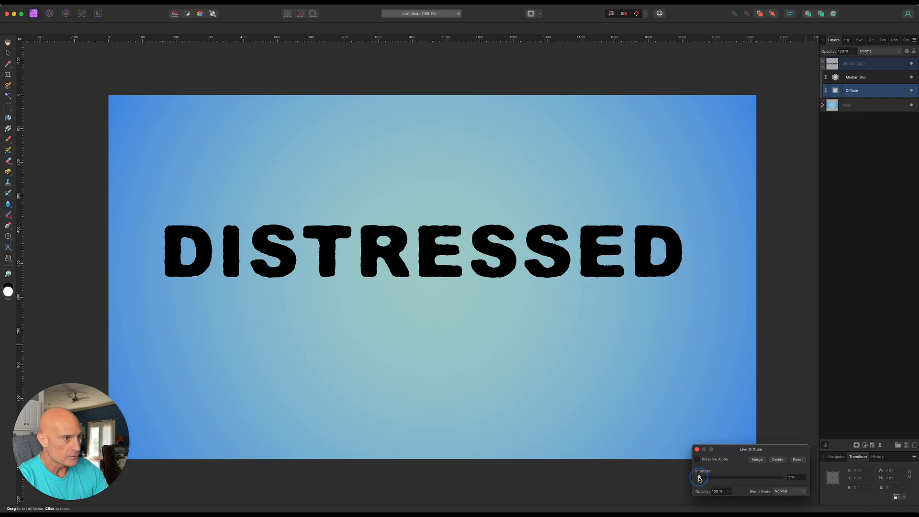
{"action": "left_click", "coordinate": [697, 449]}
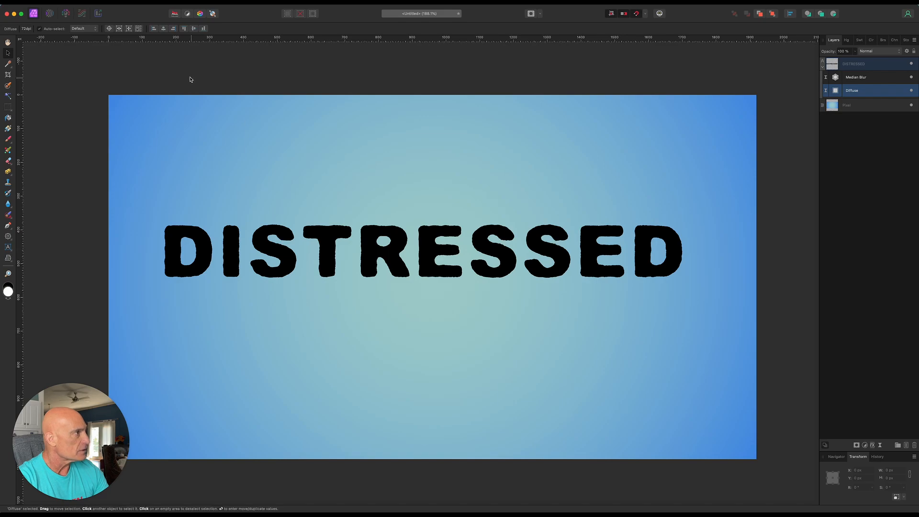
Step: Duplicate the DISTRESSED text layer together with its live filters
{"action": "left_click", "coordinate": [202, 260]}
{"action": "key", "text": "super"}
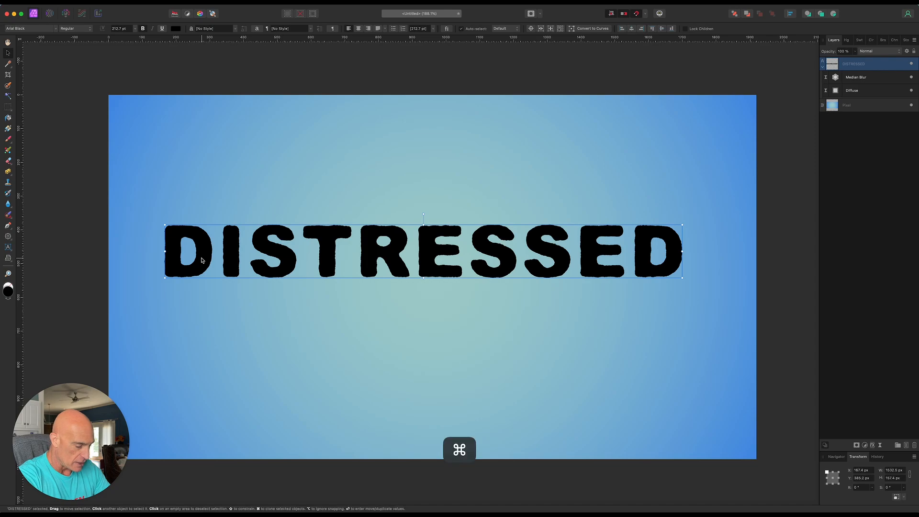
{"action": "key", "text": "super+j"}
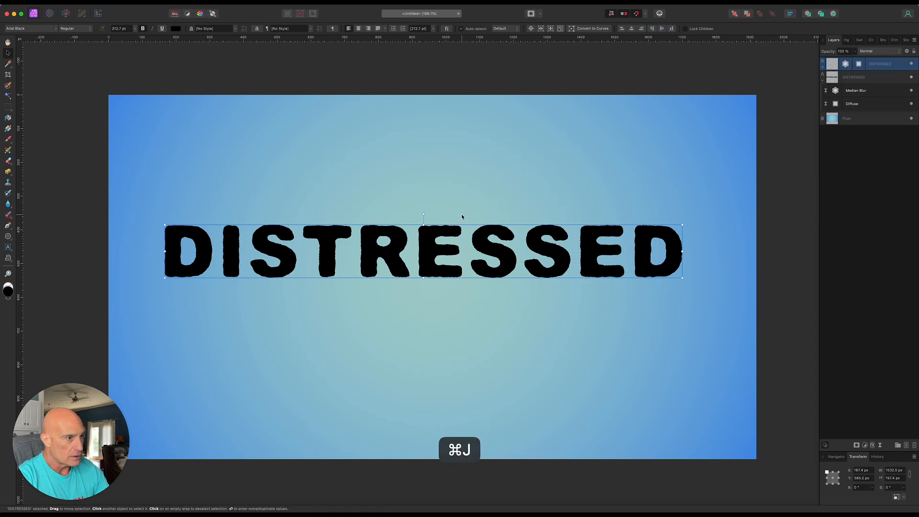
Step: Move the duplicated DISTRESSED text below the original and try the Toppan Bunkyu Midashi Gothic font on it
{"action": "left_click_drag", "start_coordinate": [425, 269], "coordinate": [430, 372]}
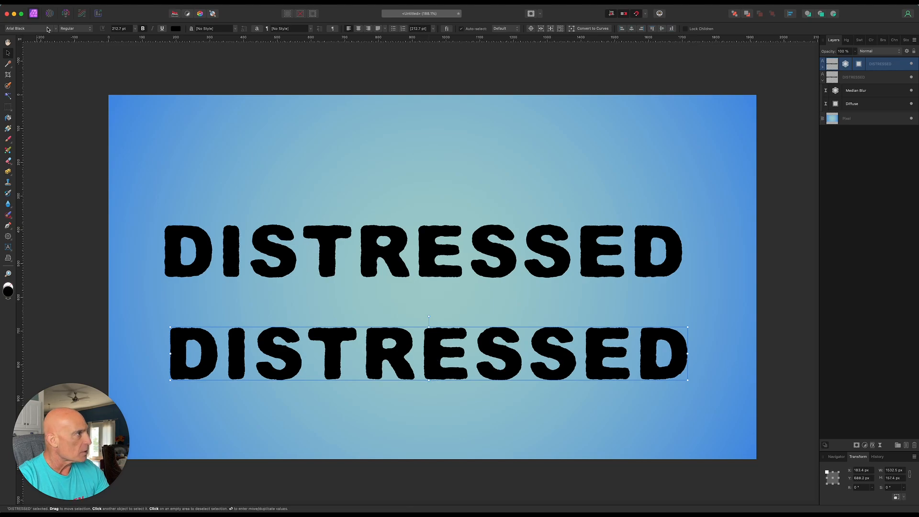
{"action": "left_click", "coordinate": [41, 31]}
{"action": "type", "text": "Arial"}
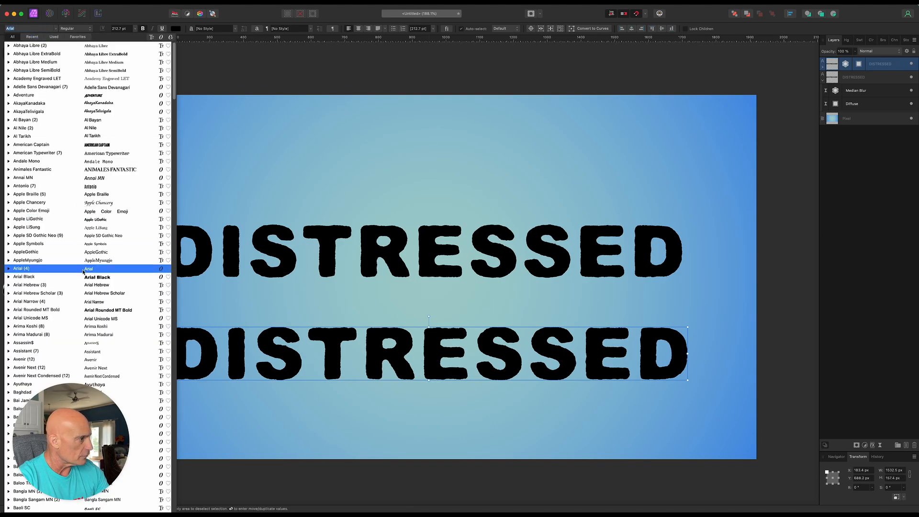
{"action": "scroll", "coordinate": [83, 271], "scroll_direction": "down", "scroll_amount": 15}
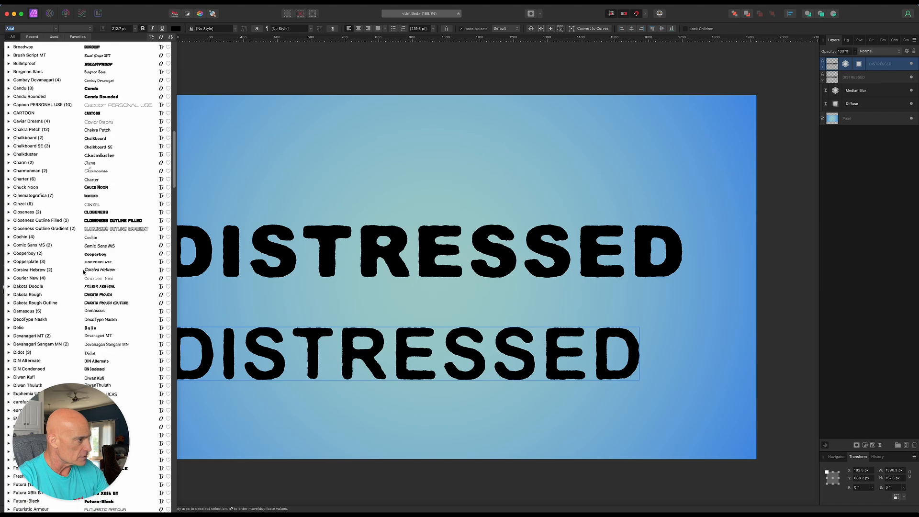
{"action": "scroll", "coordinate": [83, 272], "scroll_direction": "down", "scroll_amount": 10}
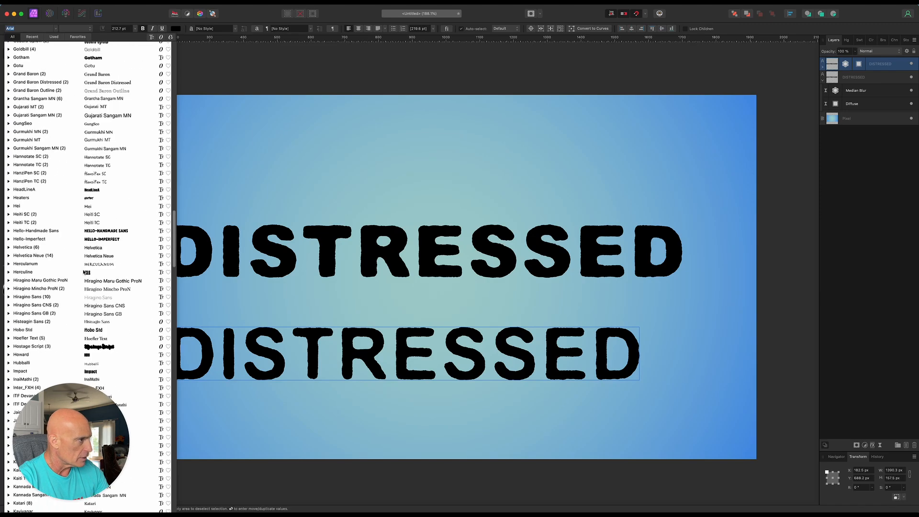
{"action": "scroll", "coordinate": [84, 272], "scroll_direction": "down", "scroll_amount": 12}
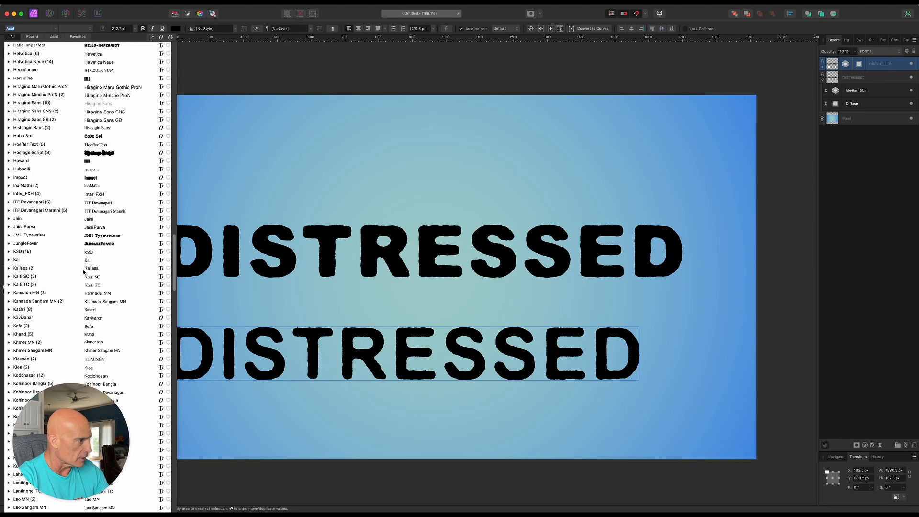
{"action": "scroll", "coordinate": [83, 271], "scroll_direction": "down", "scroll_amount": 12}
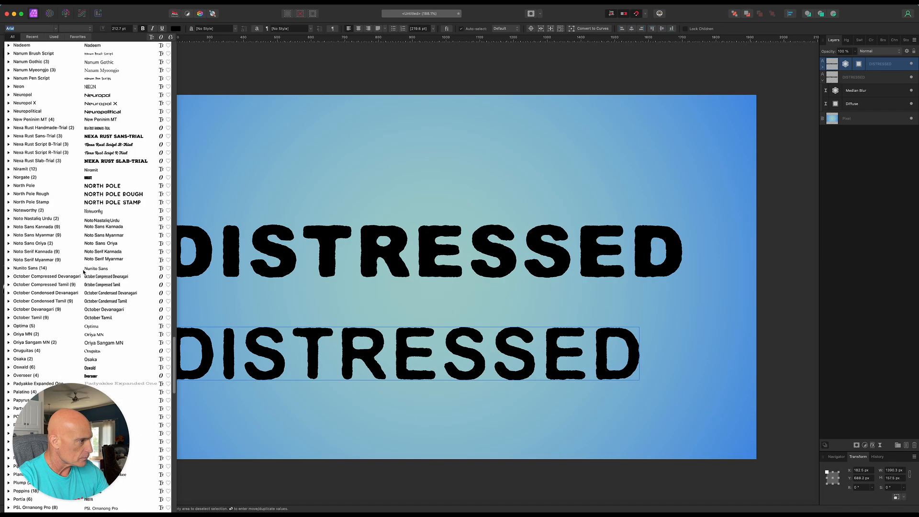
{"action": "scroll", "coordinate": [83, 271], "scroll_direction": "down", "scroll_amount": 10}
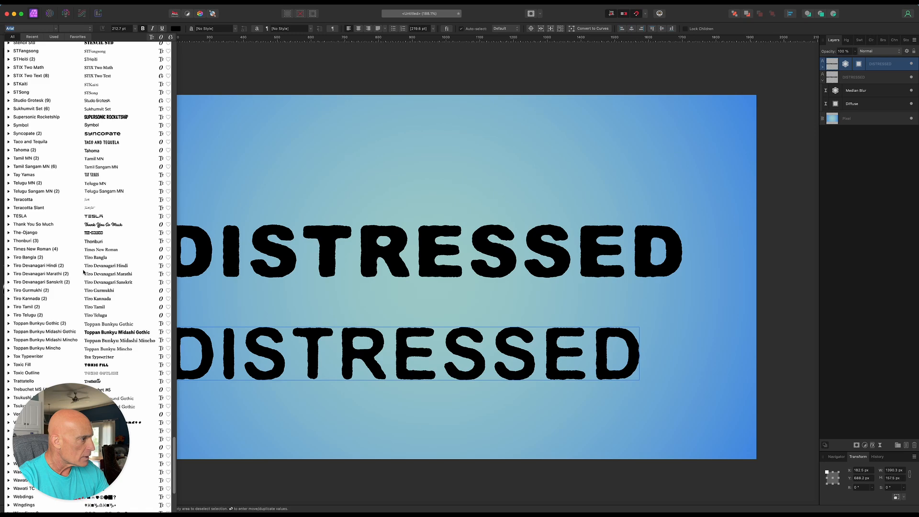
{"action": "scroll", "coordinate": [81, 296], "scroll_direction": "down", "scroll_amount": 1}
{"action": "left_click", "coordinate": [77, 319]}
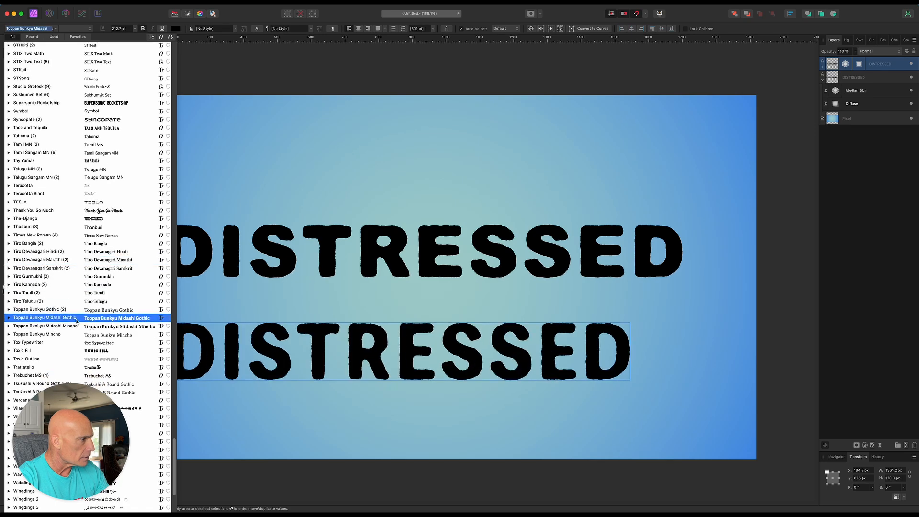
Step: Set the duplicated text's font to Tox Typewriter and centre it beneath the original word
{"action": "left_click", "coordinate": [100, 343]}
{"action": "left_click", "coordinate": [309, 378]}
{"action": "left_click_drag", "start_coordinate": [308, 378], "coordinate": [358, 372]}
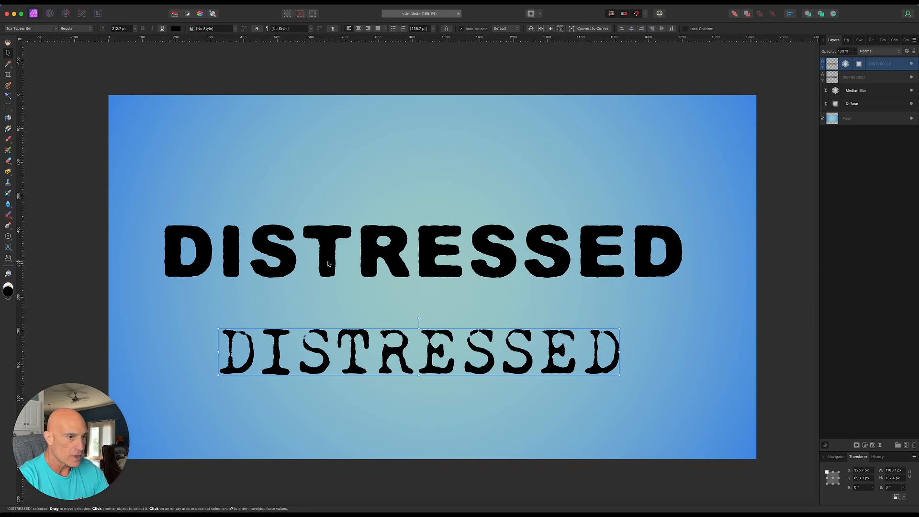
Step: Expand the duplicated text layer's filters and set its Diffuse intensity to 4%
{"action": "left_click", "coordinate": [822, 68]}
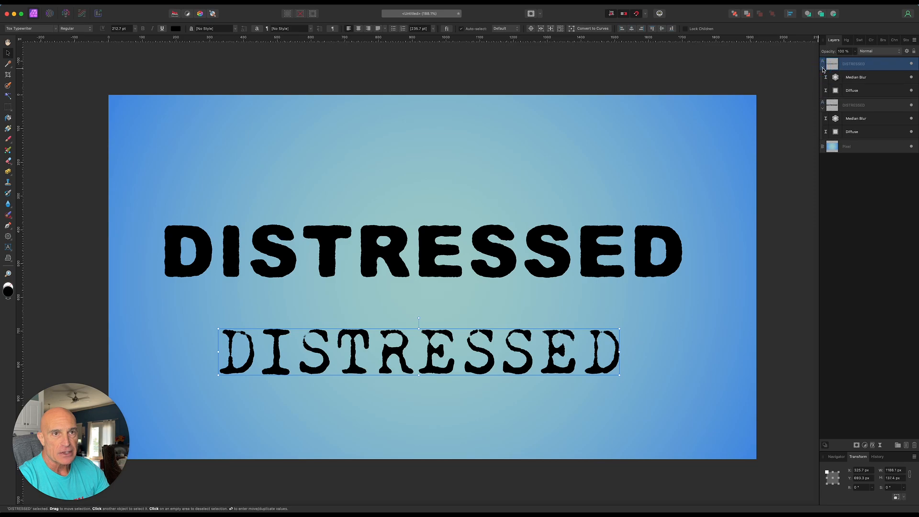
{"action": "left_click", "coordinate": [835, 90]}
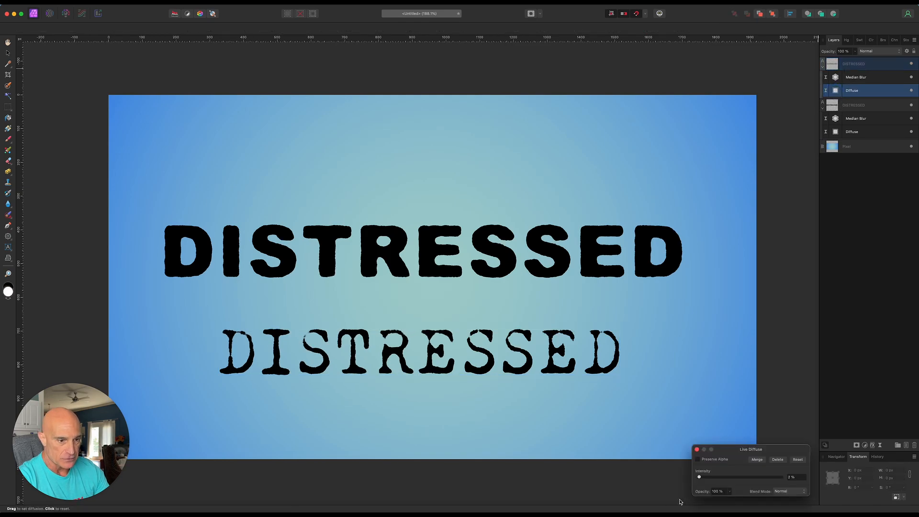
{"action": "left_click_drag", "start_coordinate": [699, 480], "coordinate": [701, 480]}
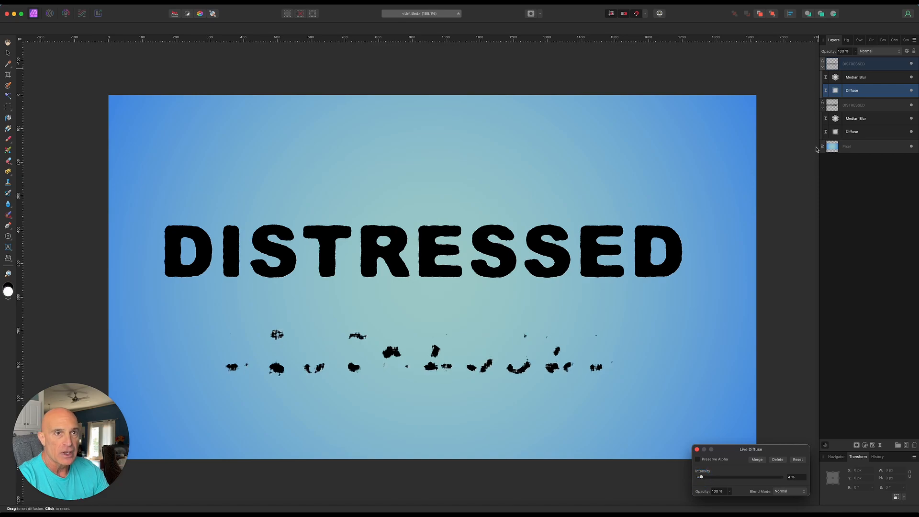
Step: Reduce the Median Blur radius on the typewriter-style text to 1 px
{"action": "left_click", "coordinate": [835, 78]}
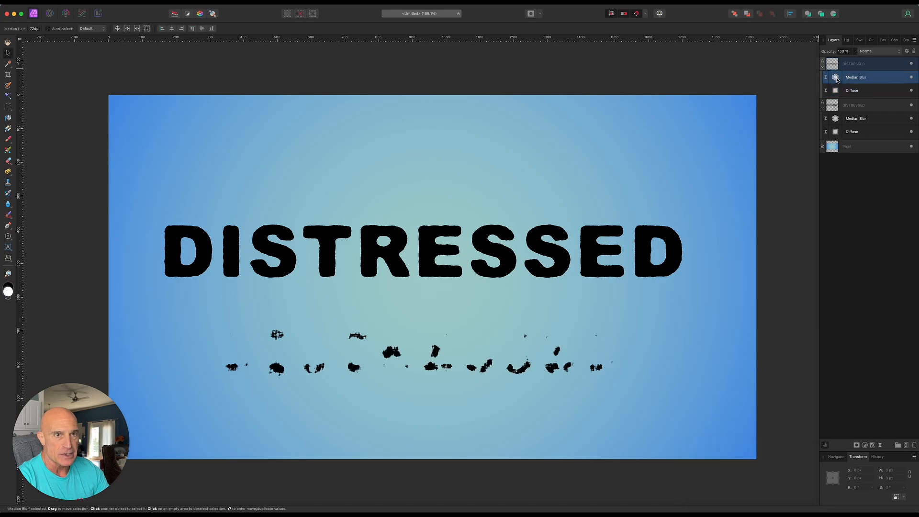
{"action": "left_click_drag", "start_coordinate": [727, 477], "coordinate": [716, 480]}
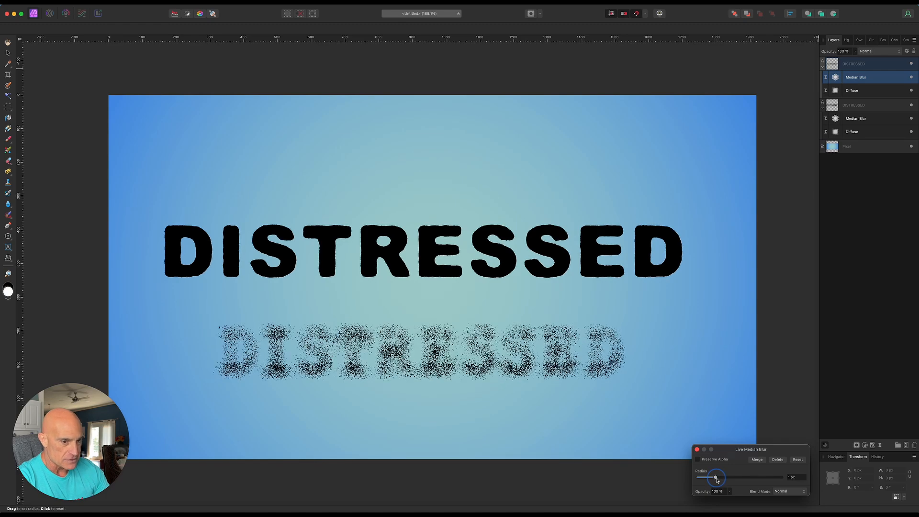
{"action": "left_click_drag", "start_coordinate": [717, 479], "coordinate": [710, 479]}
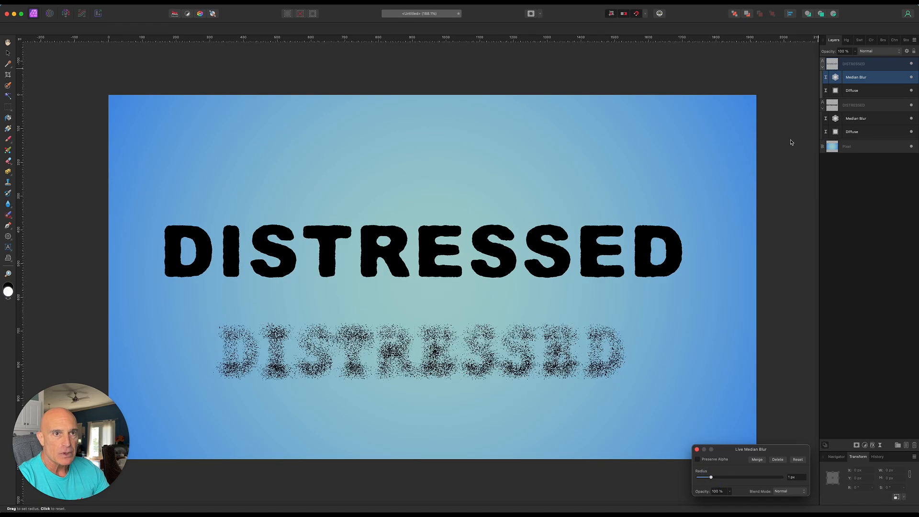
Step: Lower the Diffuse intensity on the typewriter-style text to 0% and close the filter settings
{"action": "left_click", "coordinate": [835, 92]}
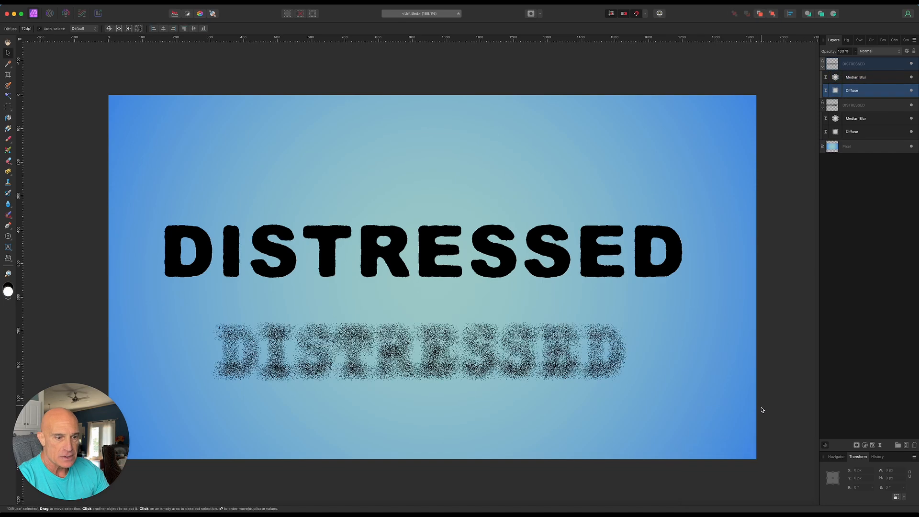
{"action": "left_click", "coordinate": [838, 92]}
{"action": "left_click_drag", "start_coordinate": [701, 481], "coordinate": [698, 480]}
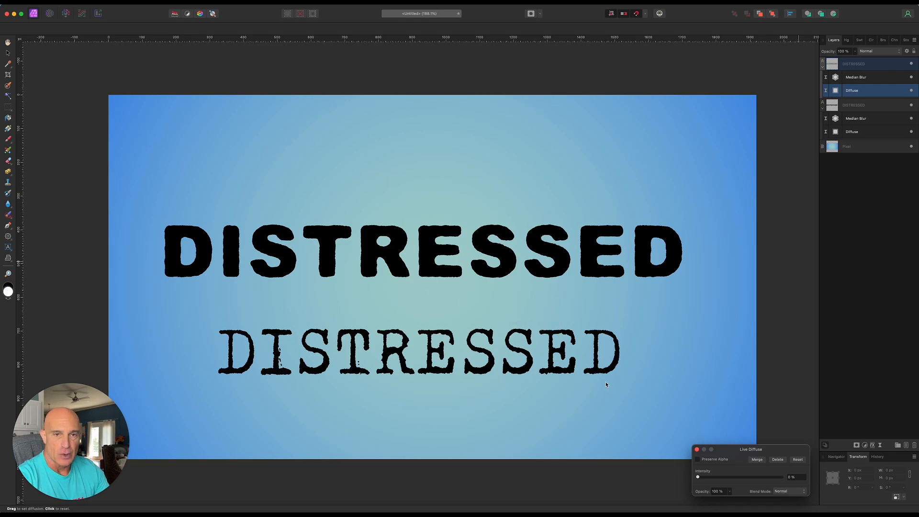
{"action": "left_click", "coordinate": [697, 449]}
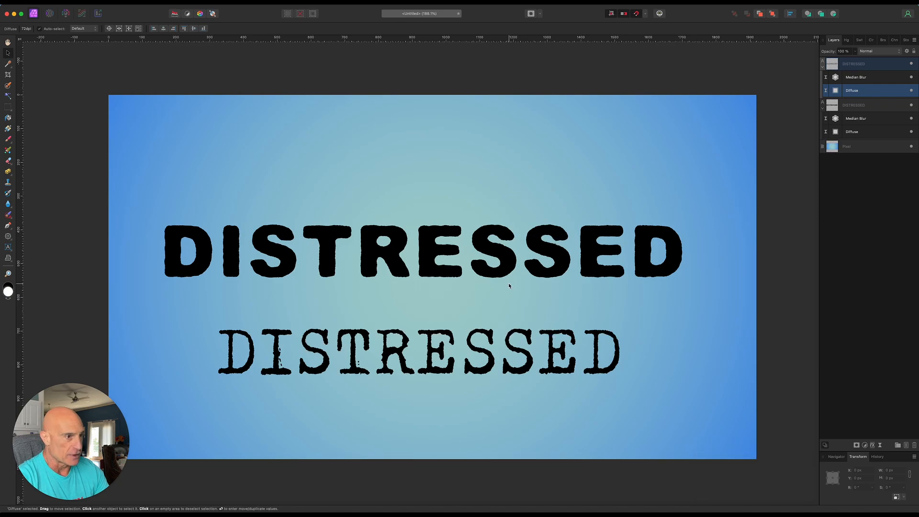
Step: Add a gradient overlay effect to the original DISTRESSED text and rotate it to run vertically, black above white
{"action": "left_click", "coordinate": [872, 106]}
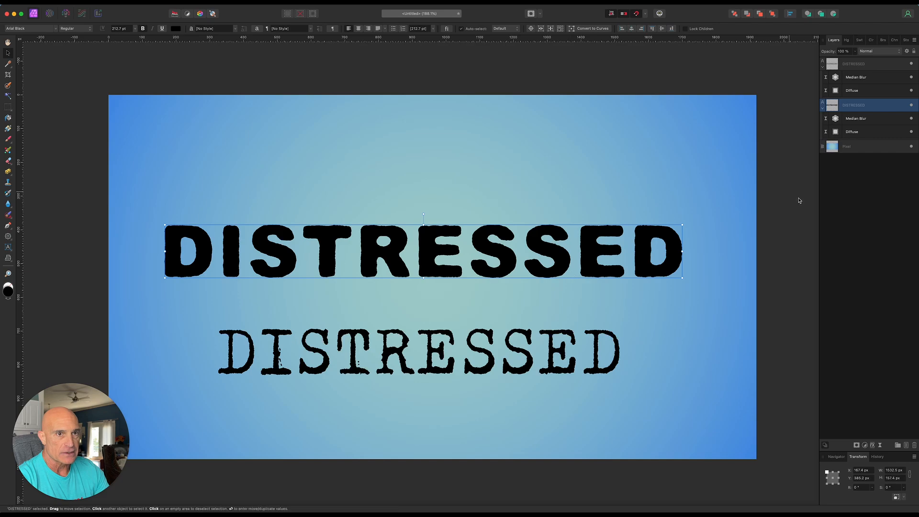
{"action": "left_click", "coordinate": [872, 445]}
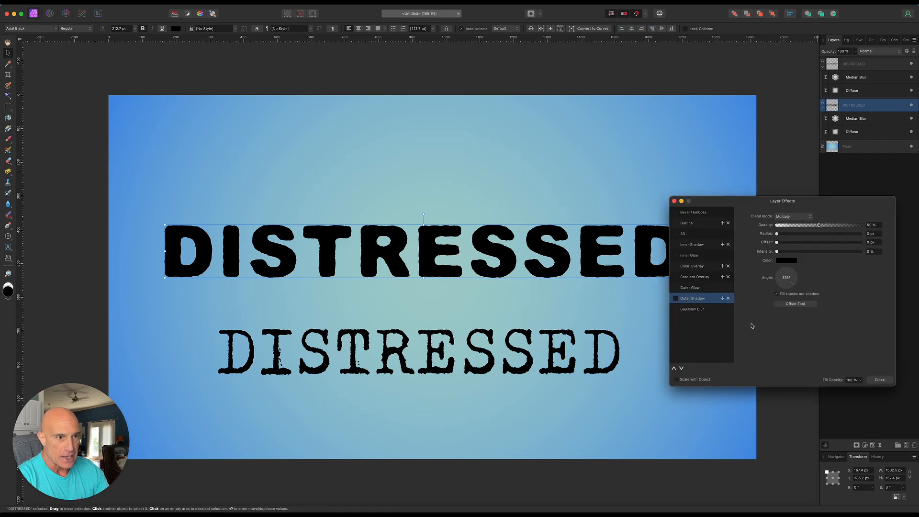
{"action": "left_click", "coordinate": [675, 277]}
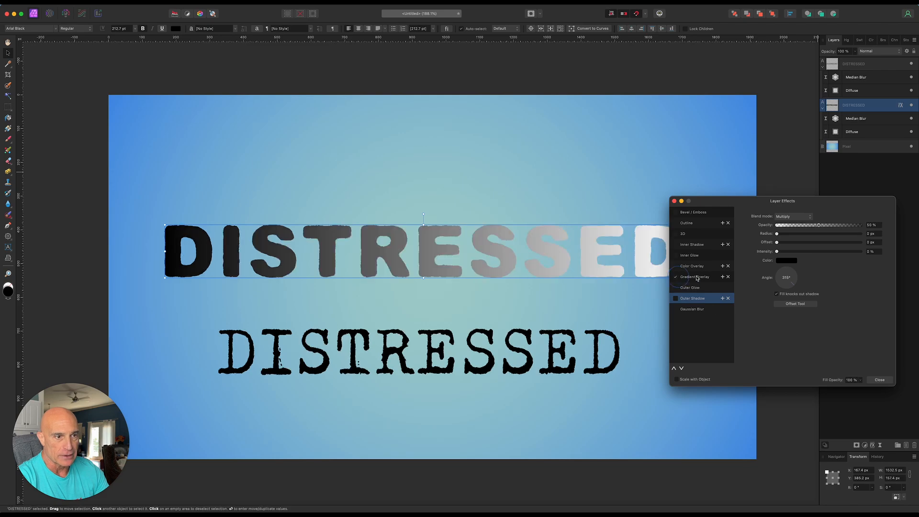
{"action": "left_click", "coordinate": [706, 278]}
{"action": "left_click_drag", "start_coordinate": [787, 315], "coordinate": [786, 335]}
Step: Set the gradient overlay's start colour to orange FF9100 and its end colour to red DE2525
{"action": "left_click", "coordinate": [785, 251]}
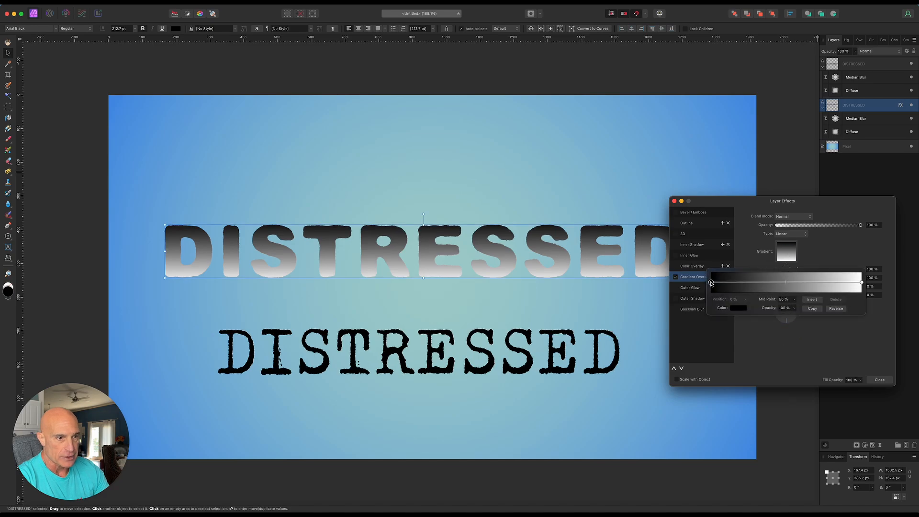
{"action": "left_click", "coordinate": [735, 310]}
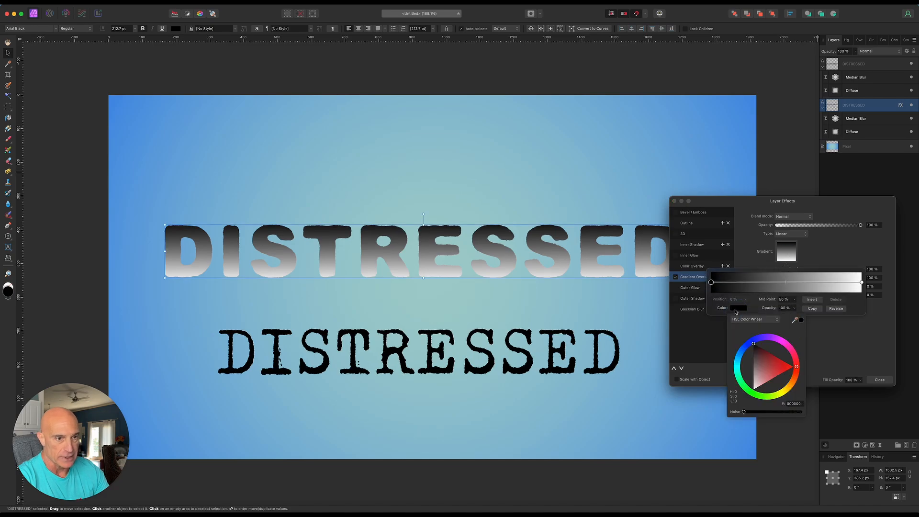
{"action": "left_click", "coordinate": [793, 383]}
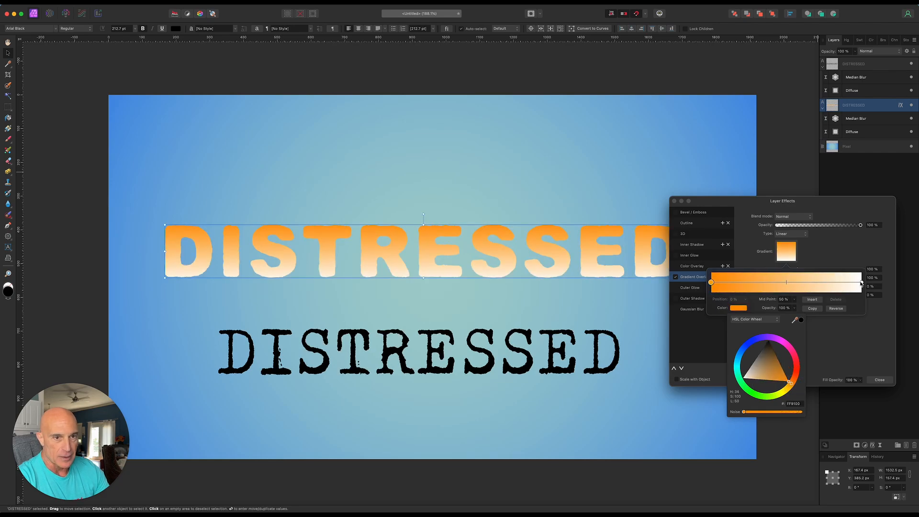
{"action": "left_click", "coordinate": [861, 283]}
{"action": "left_click", "coordinate": [741, 312]}
{"action": "left_click_drag", "start_coordinate": [776, 367], "coordinate": [783, 367]}
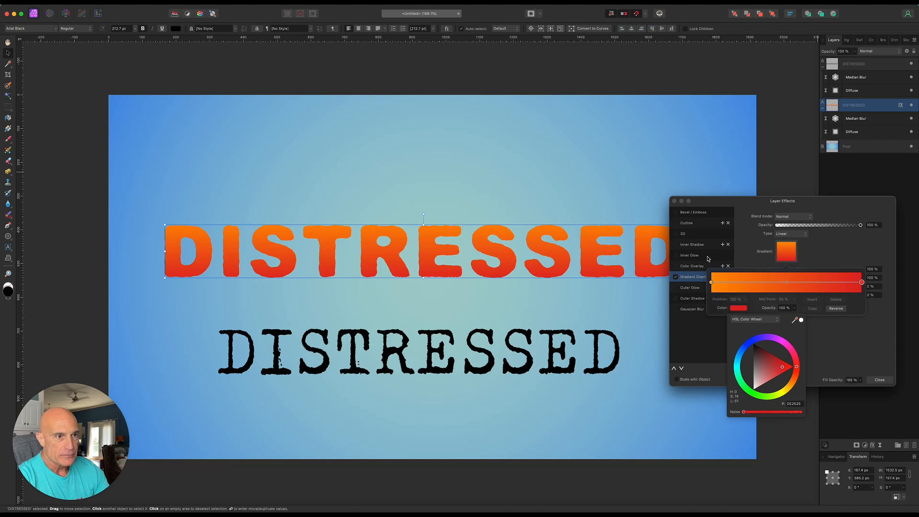
Step: Add a black outside outline with a radius of about 3.3 px to the gradient text and close the layer effects
{"action": "left_click", "coordinate": [675, 223]}
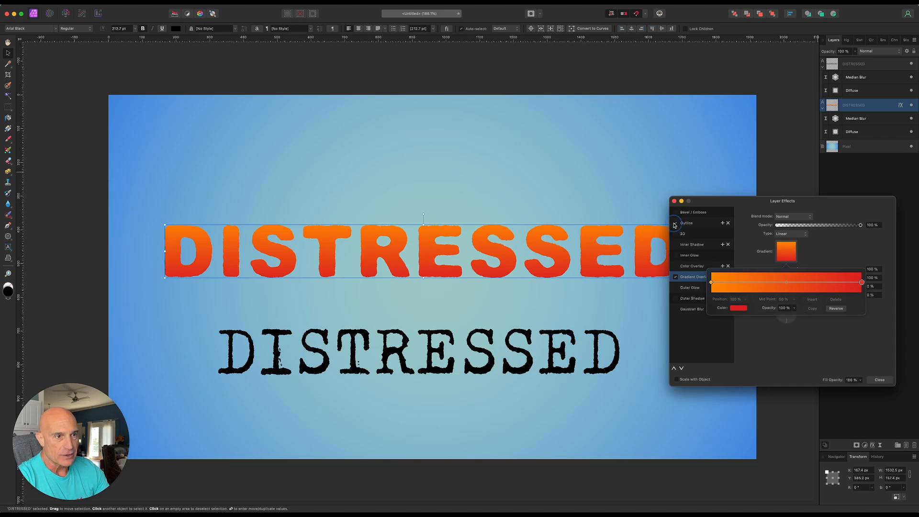
{"action": "left_click", "coordinate": [675, 223]}
{"action": "left_click_drag", "start_coordinate": [783, 234], "coordinate": [802, 239]}
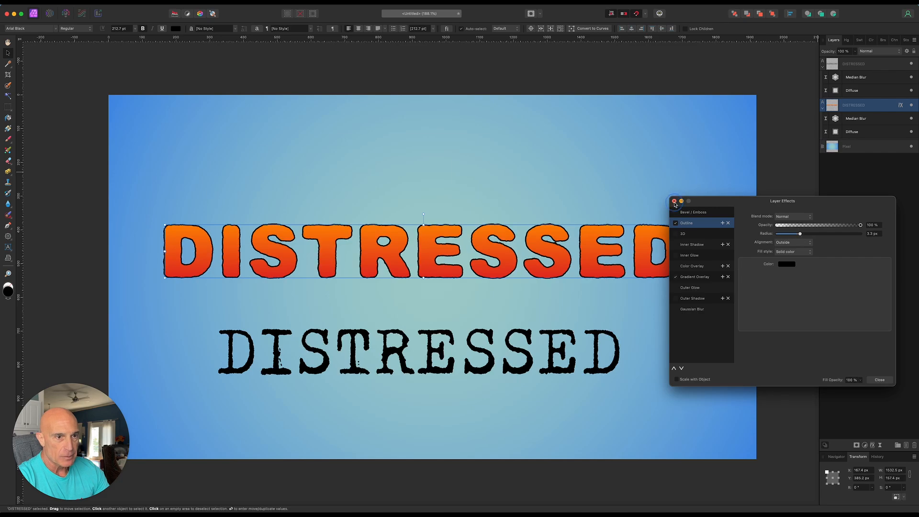
{"action": "left_click", "coordinate": [674, 201]}
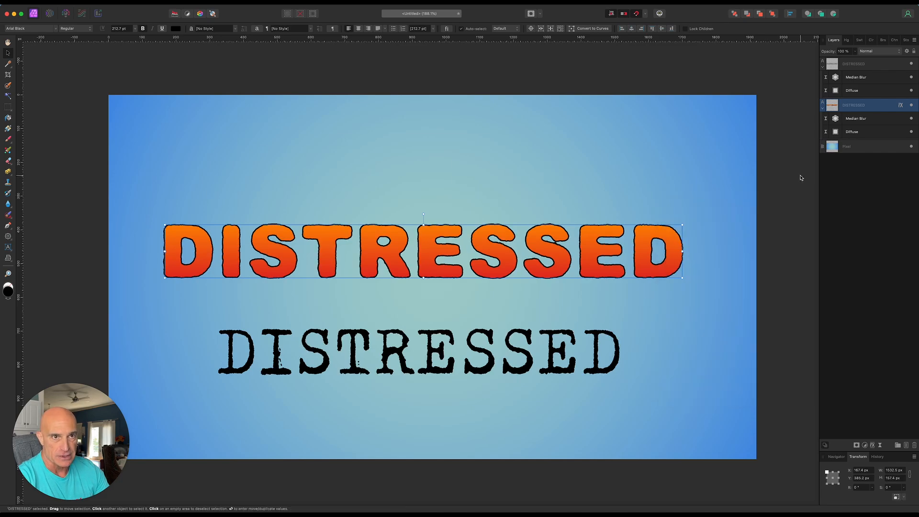
Step: Lower the Median Blur radius on the outlined gradient text to 6 px
{"action": "double_click", "coordinate": [835, 118]}
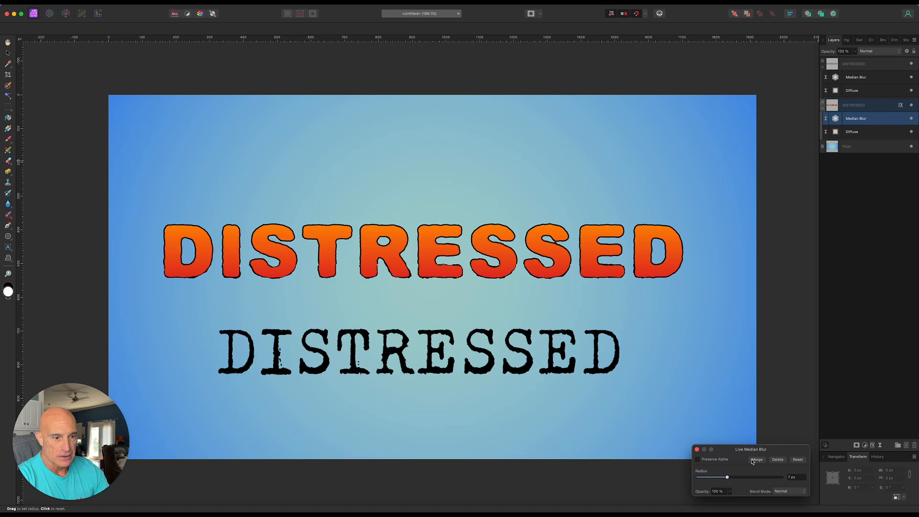
{"action": "left_click_drag", "start_coordinate": [727, 478], "coordinate": [725, 479]}
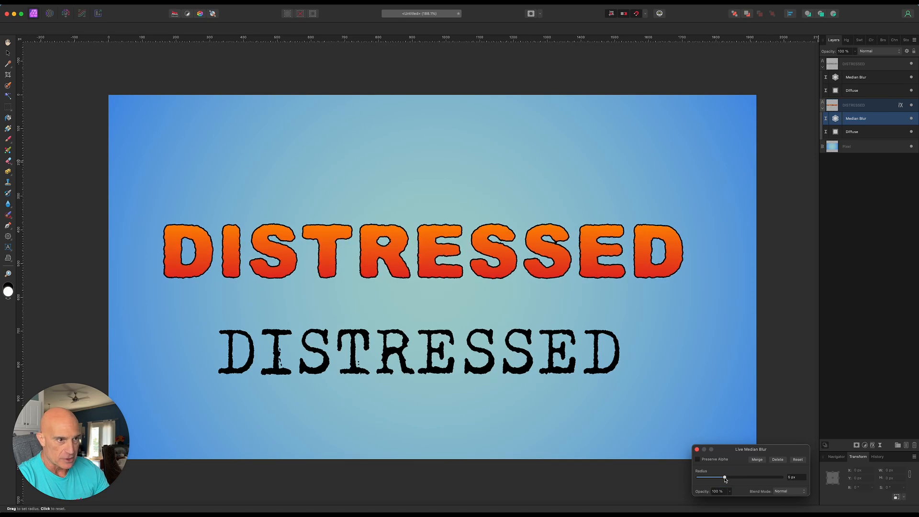